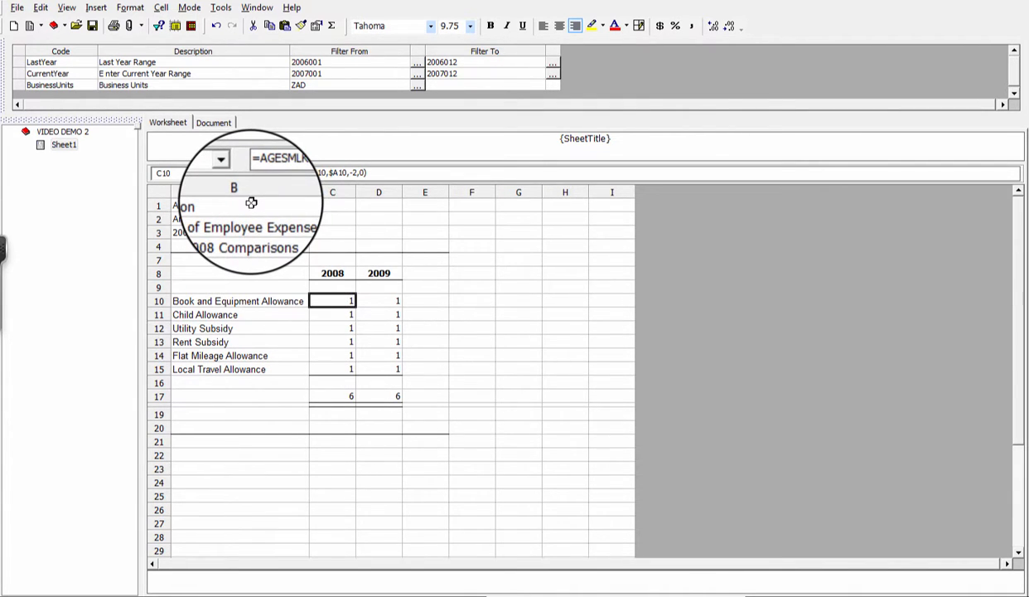
# - Examine the Summary Link definition of cell C10, including its Business Unit filter, and close it without changes
pyautogui.click(201, 206)
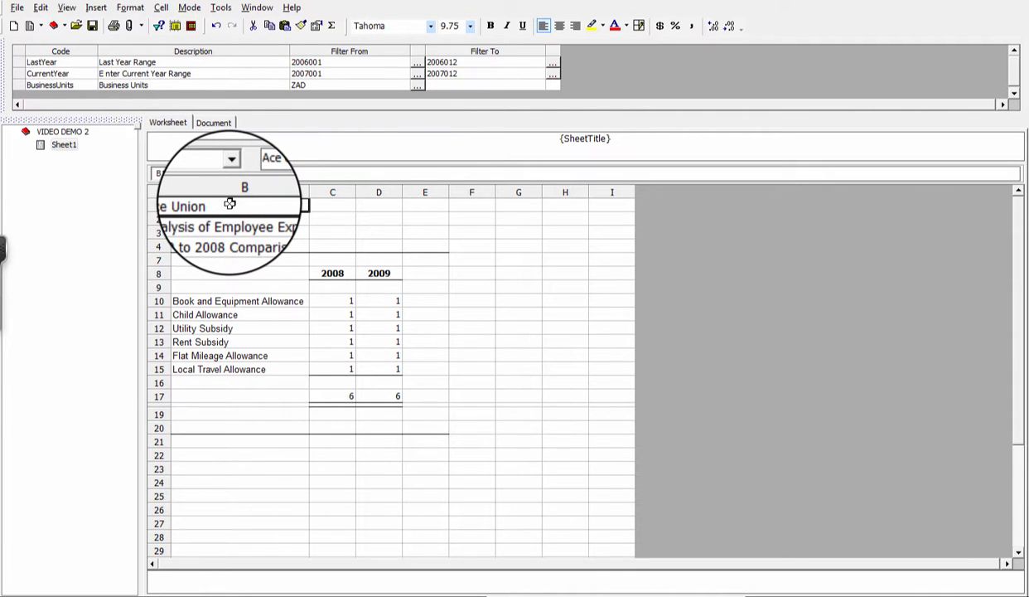
pyautogui.click(339, 300)
pyautogui.moveTo(340, 299); pyautogui.dragTo(363, 368)
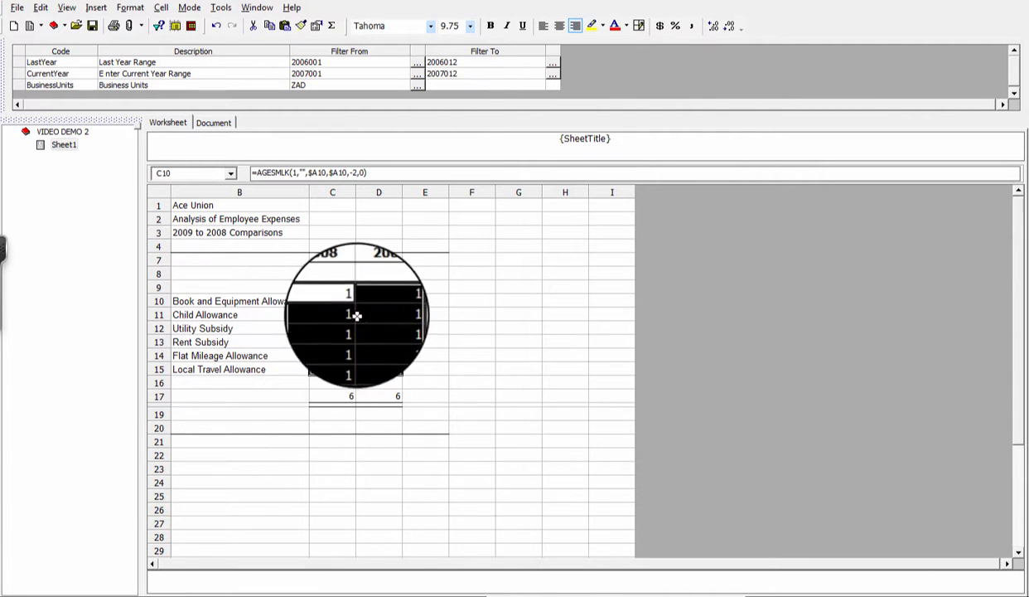
pyautogui.doubleClick(332, 301)
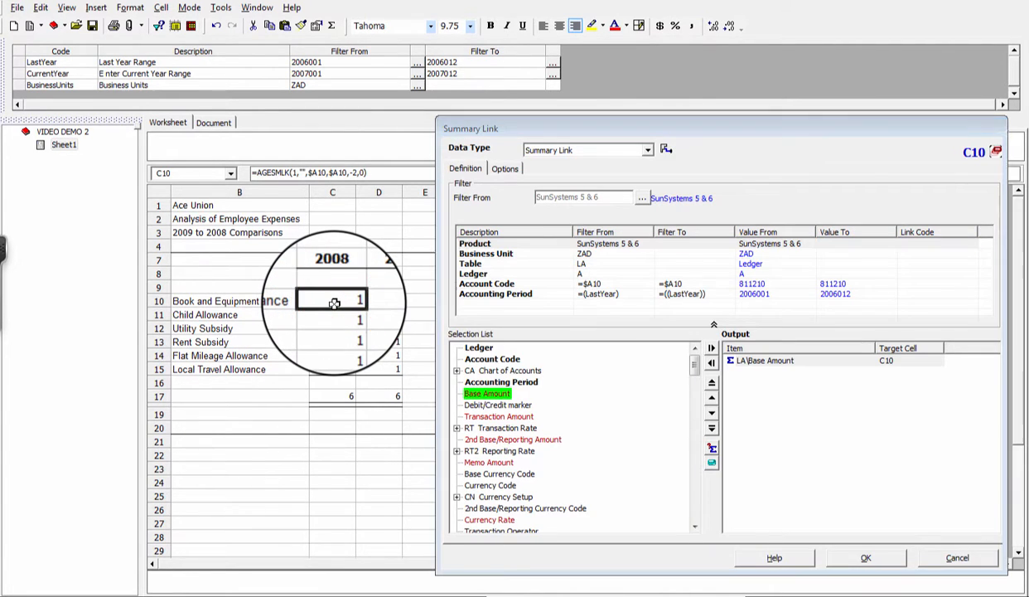
pyautogui.click(536, 257)
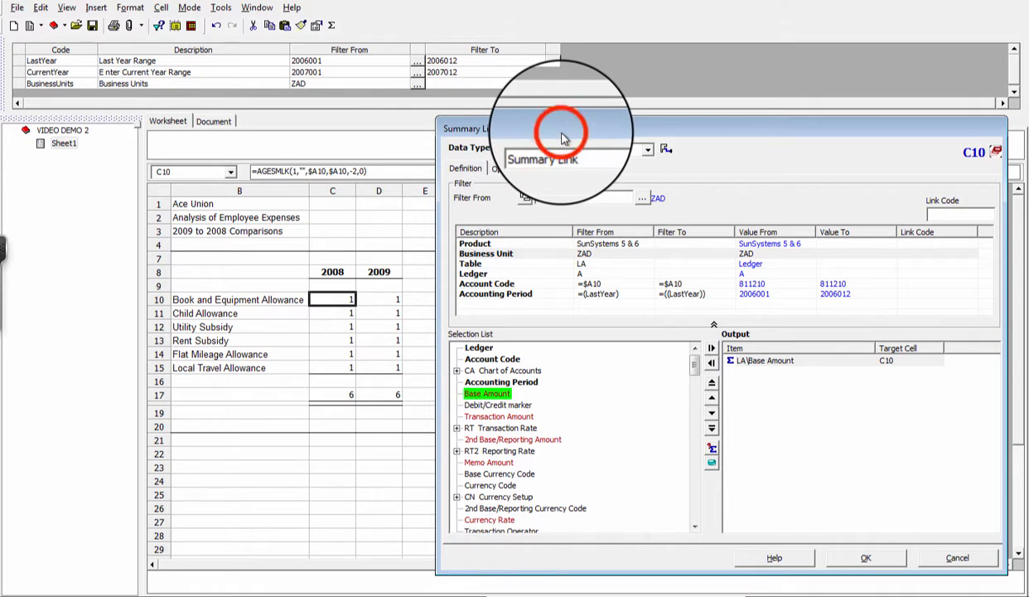
pyautogui.moveTo(569, 133); pyautogui.dragTo(365, 116)
pyautogui.click(750, 537)
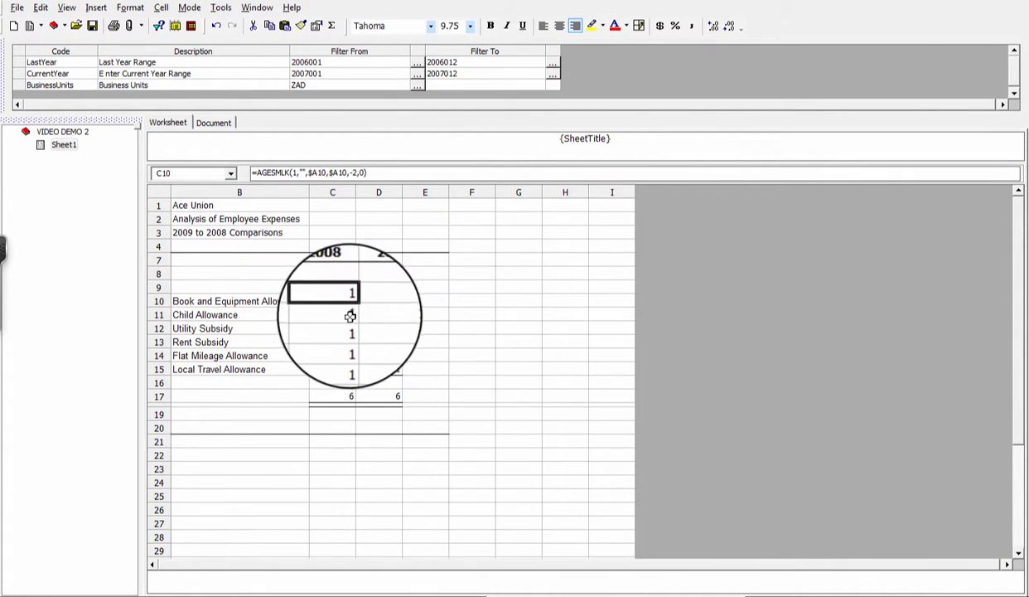
# - View the shared criteria of the summary links in C10:D15, leaving them unchanged
pyautogui.click(332, 298)
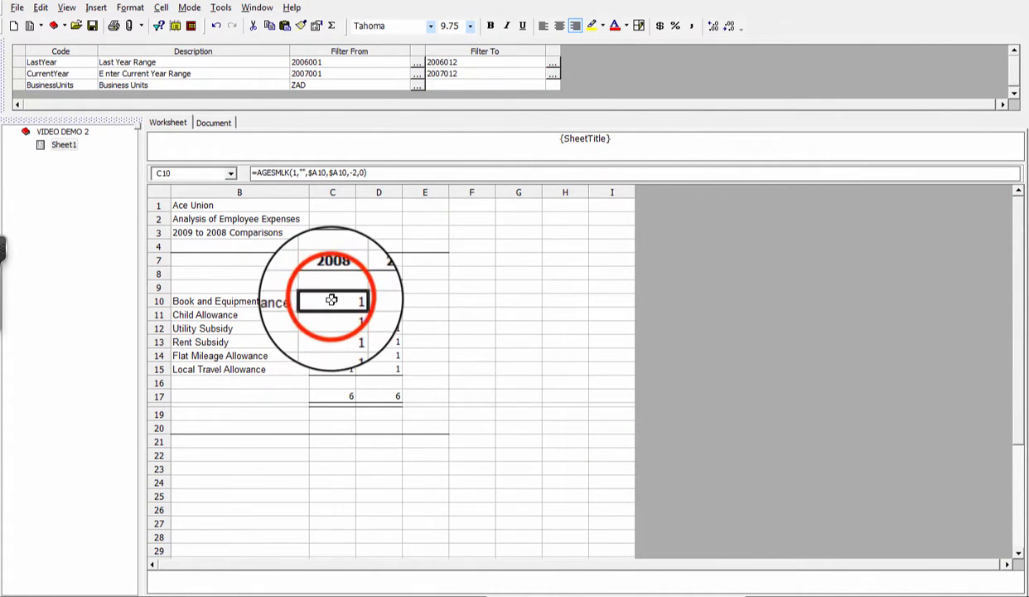
pyautogui.moveTo(332, 299); pyautogui.dragTo(380, 372)
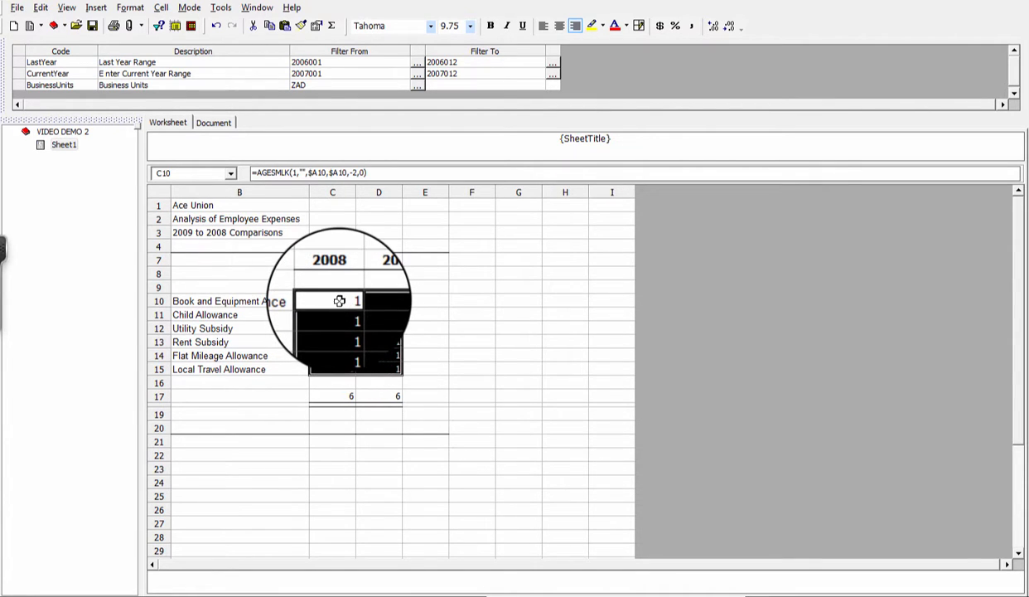
pyautogui.rightClick(339, 300)
pyautogui.click(383, 313)
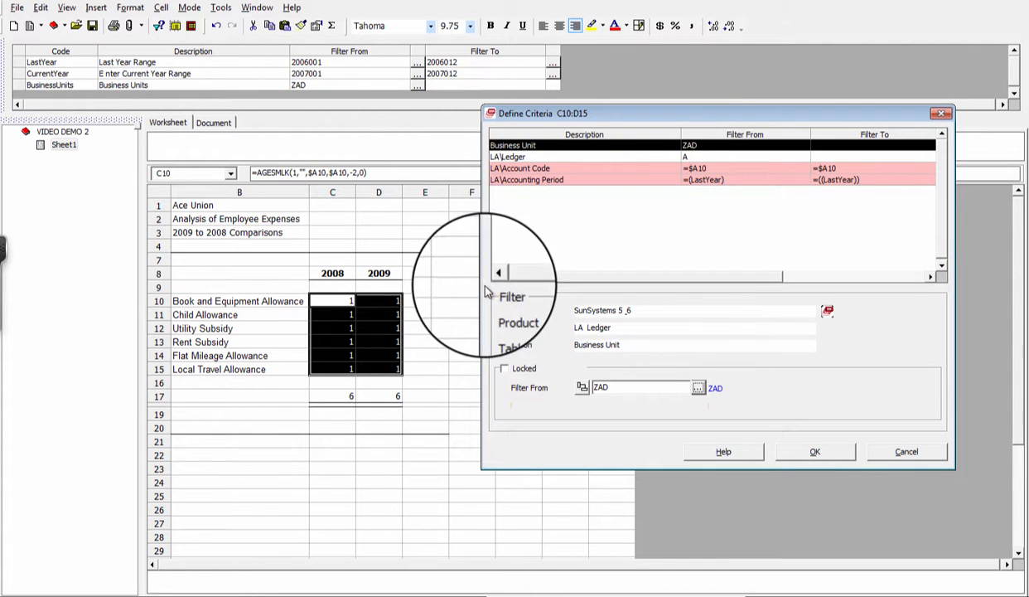
pyautogui.click(875, 451)
# - View the single-cell Summary Link definition of C10 again, including its output item, without changing it
pyautogui.click(334, 301)
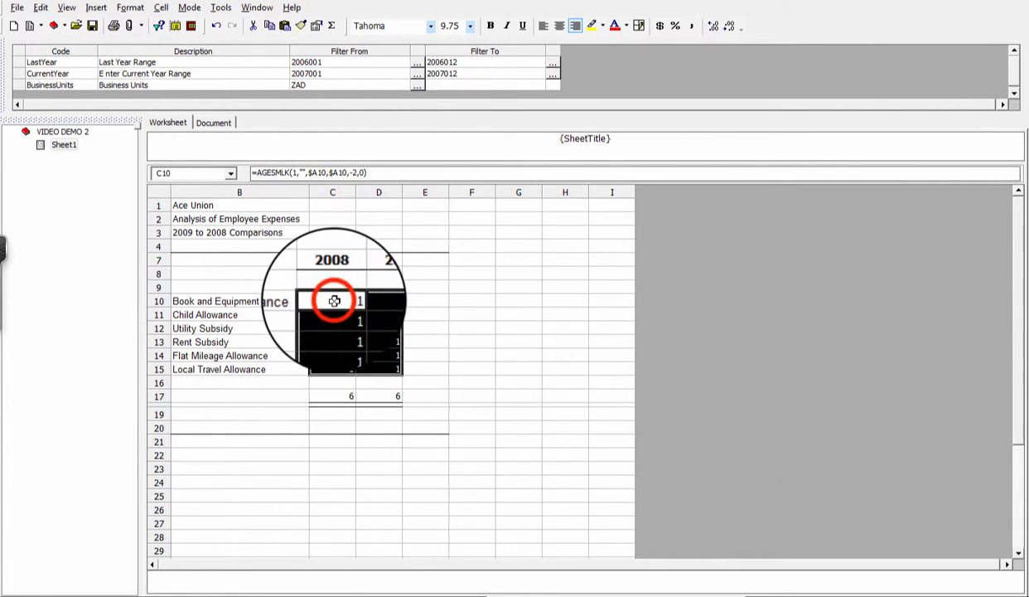
pyautogui.rightClick(334, 301)
pyautogui.click(377, 311)
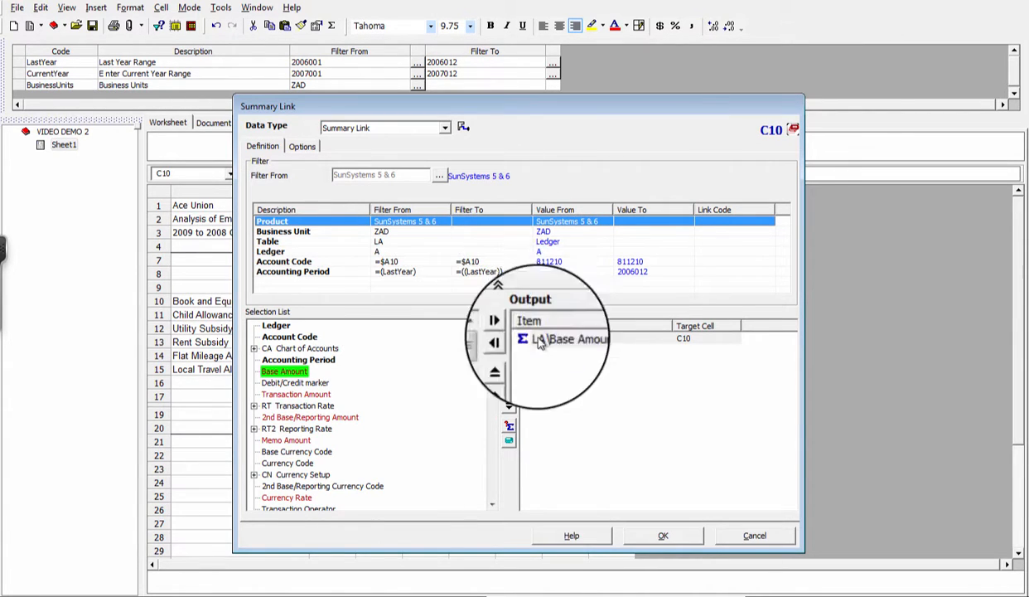
pyautogui.click(755, 535)
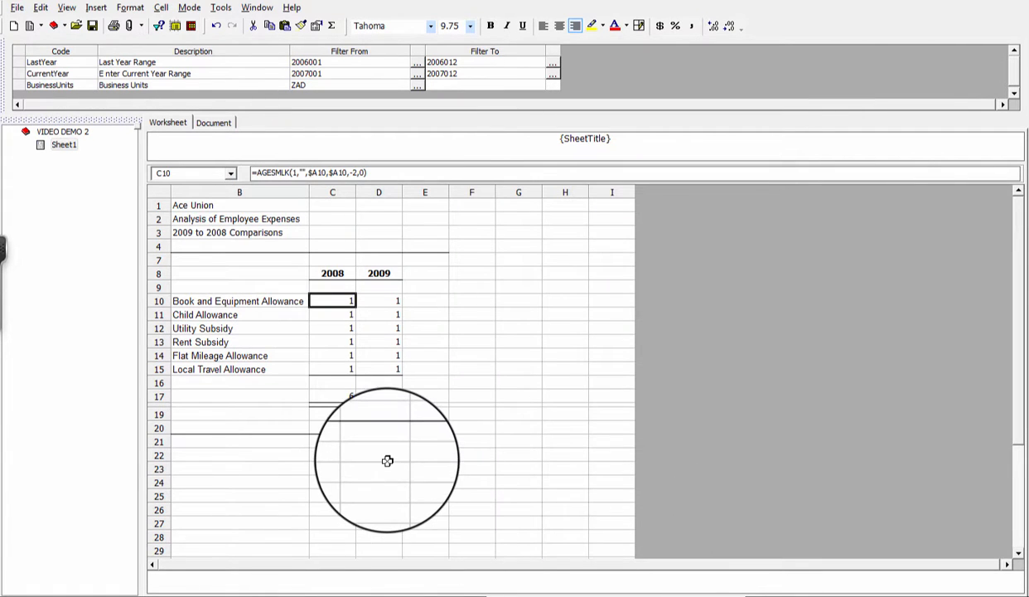
# - Open Define Criteria for the 2008 and 2009 expense amounts in C10:D15, keeping the selected cells visible beside the dialog
pyautogui.click(330, 303)
pyautogui.moveTo(330, 302); pyautogui.dragTo(376, 362)
pyautogui.click(159, 25)
pyautogui.moveTo(489, 132); pyautogui.dragTo(639, 137)
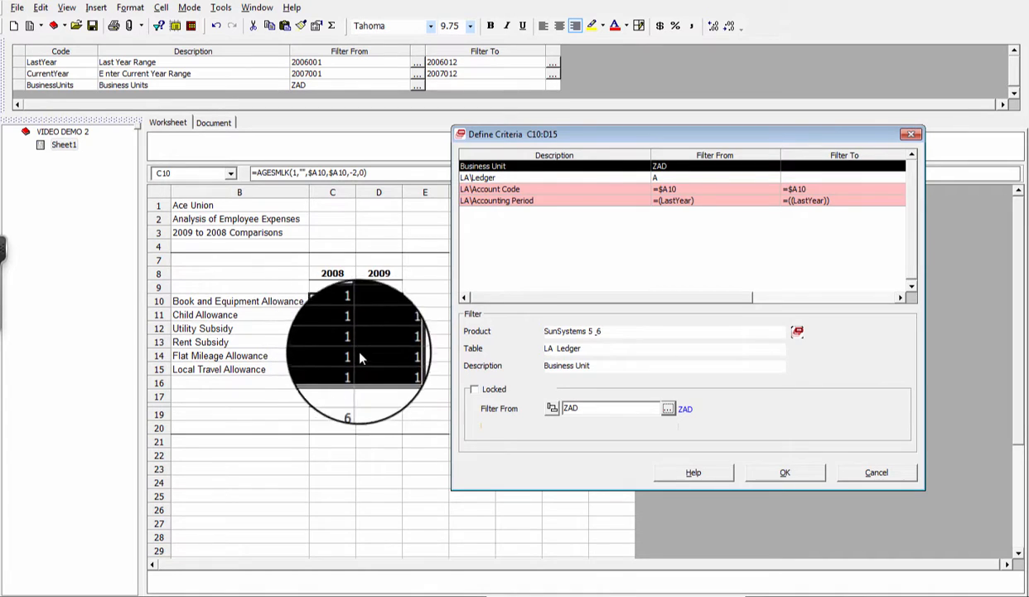
# - Compare the filter values and locked settings of the Accounting Period, Account Code and Business Unit criteria
pyautogui.click(511, 203)
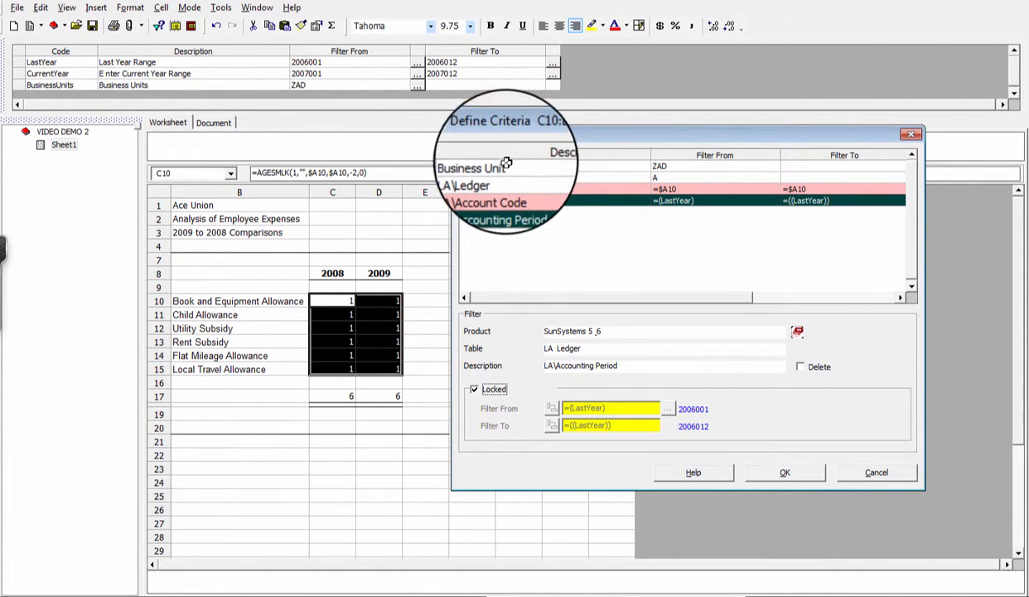
pyautogui.click(506, 169)
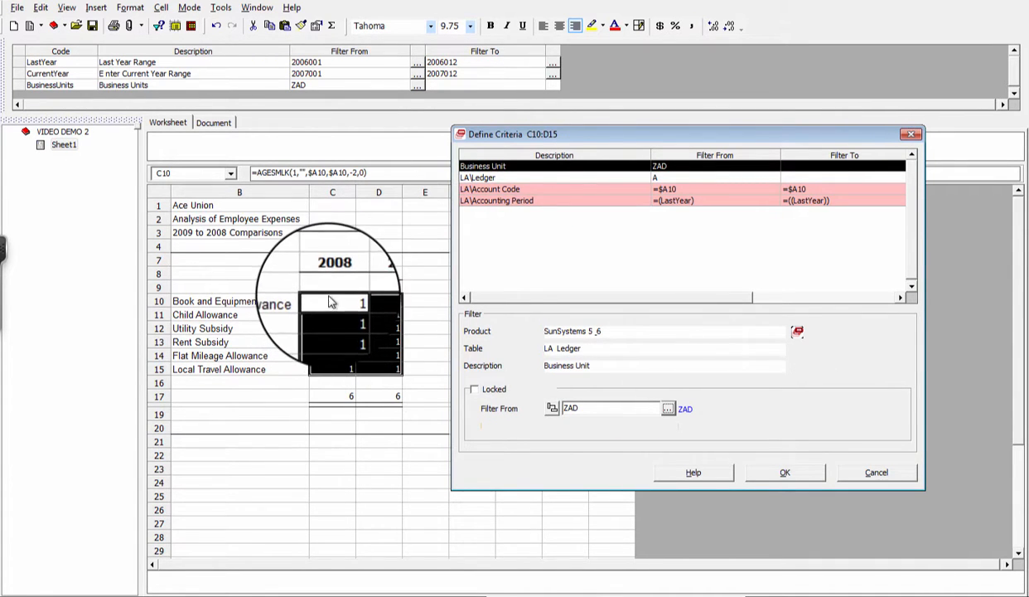
pyautogui.click(518, 202)
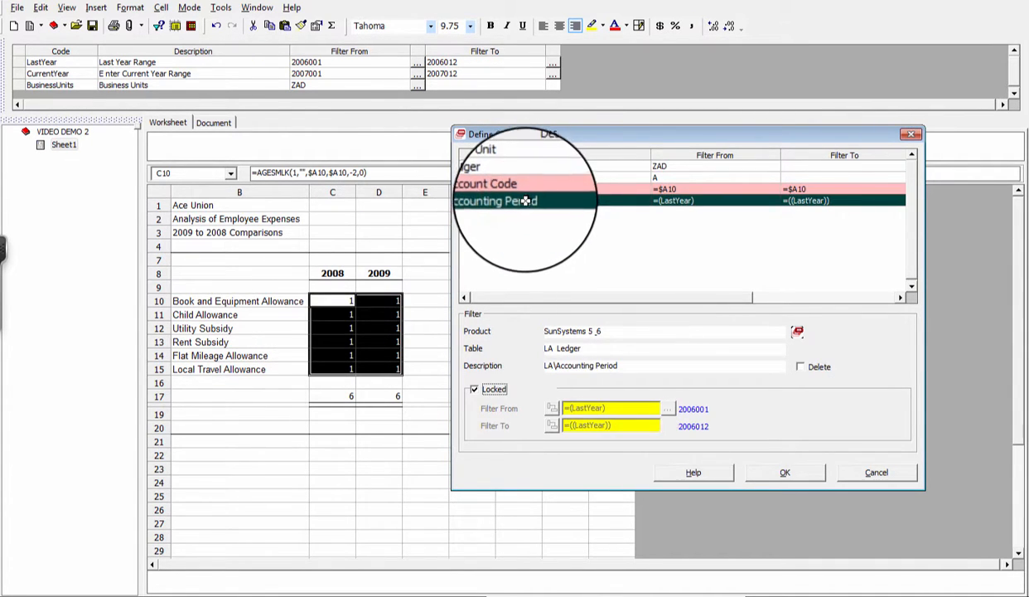
pyautogui.click(604, 167)
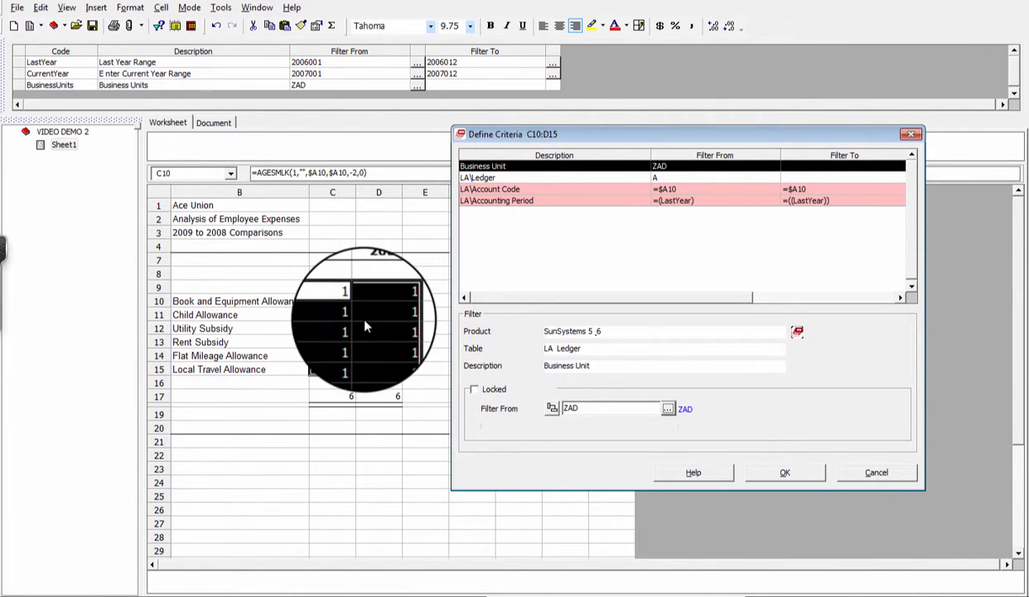
pyautogui.click(531, 190)
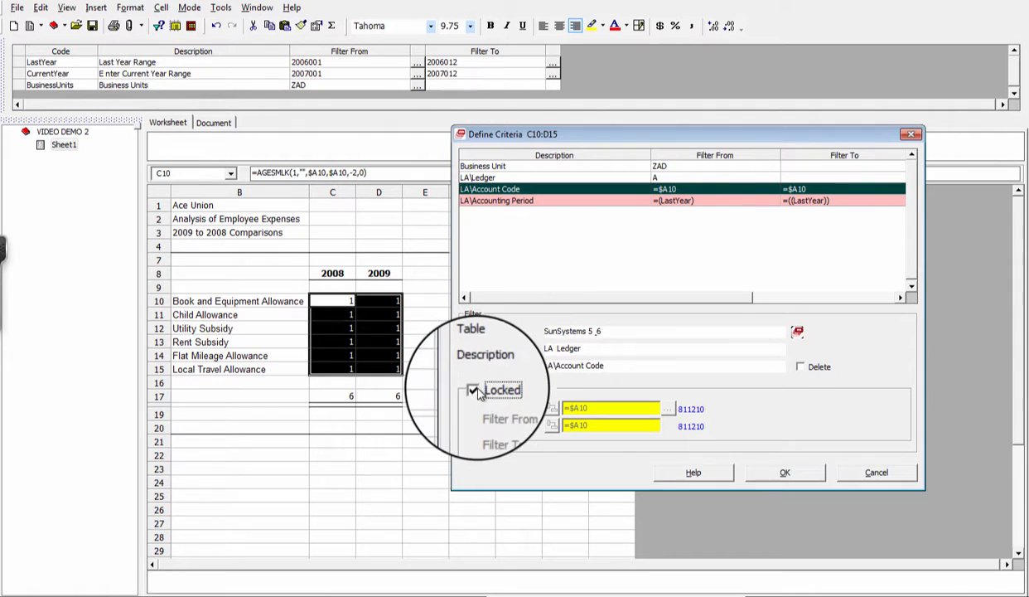
pyautogui.click(523, 166)
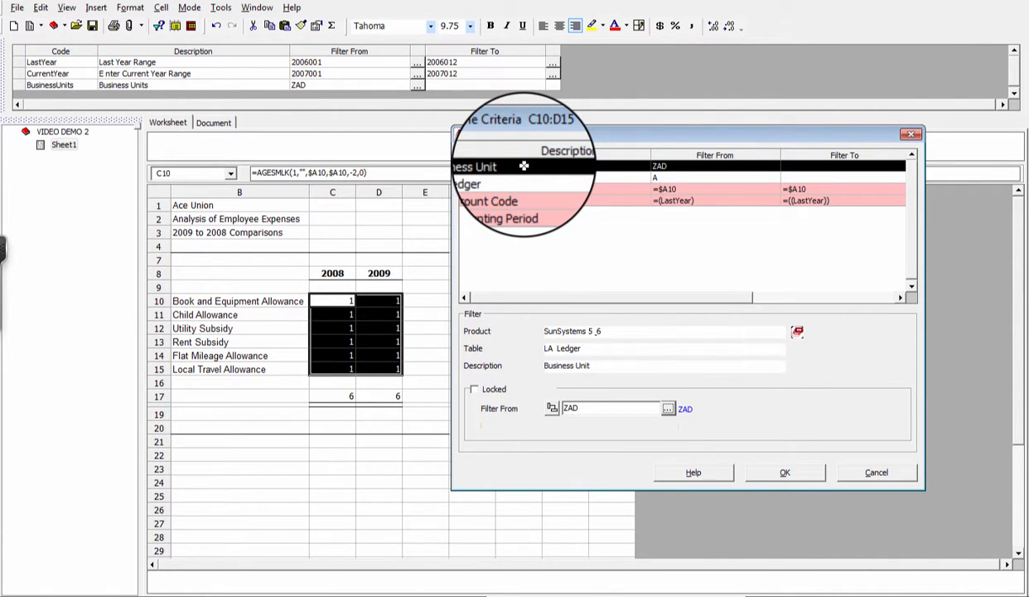
# - Replace the Business Unit filter for C10:D15 with a field reference to the Business Units prompt, =(BusinessUnits), and apply the criteria
pyautogui.click(524, 166)
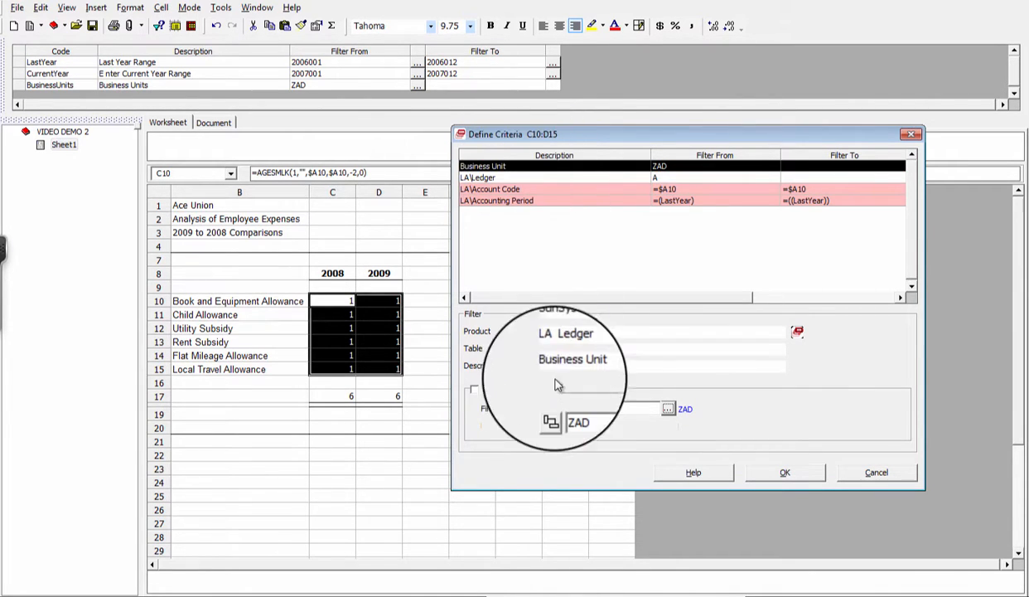
pyautogui.click(587, 408)
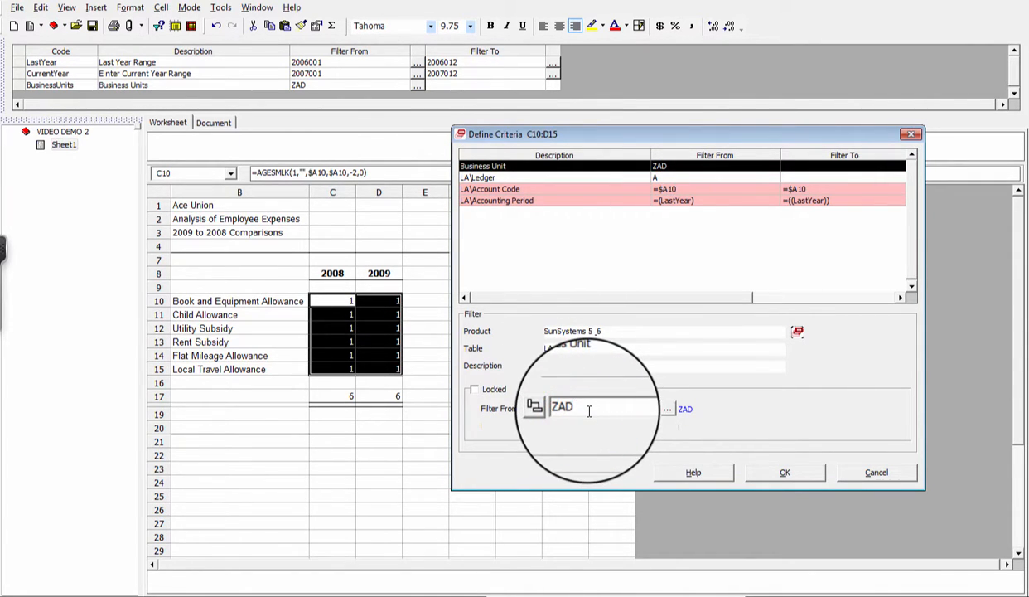
pyautogui.press('BackSpace')
pyautogui.press('BackSpace')
pyautogui.press('BackSpace')
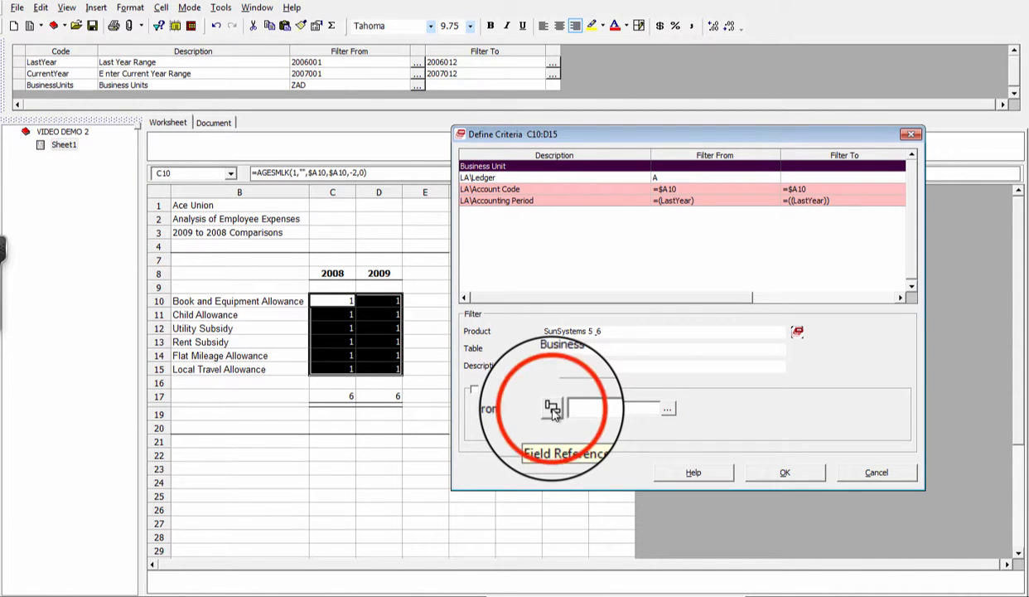
pyautogui.click(553, 408)
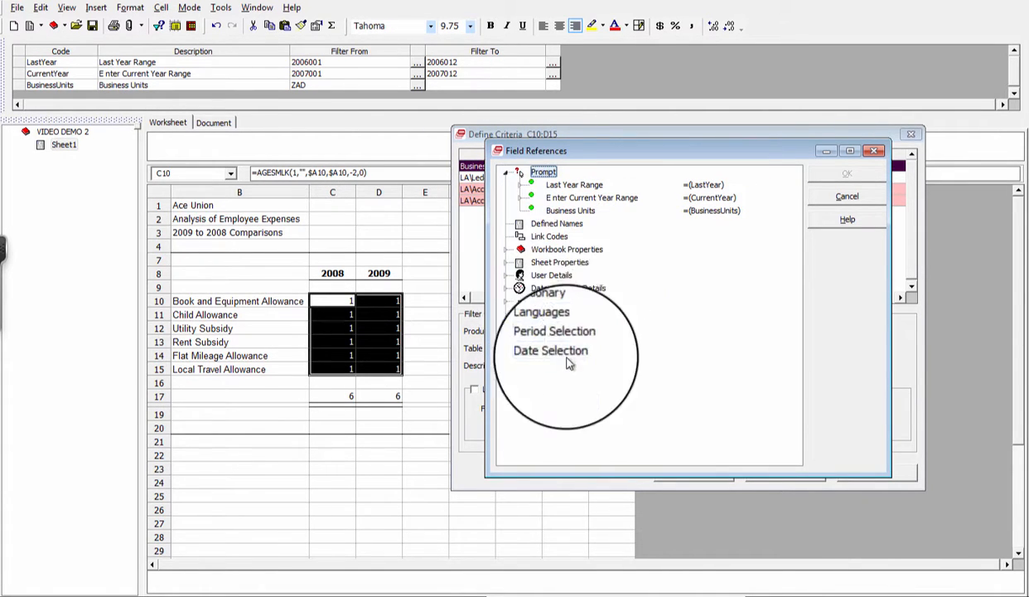
pyautogui.click(572, 211)
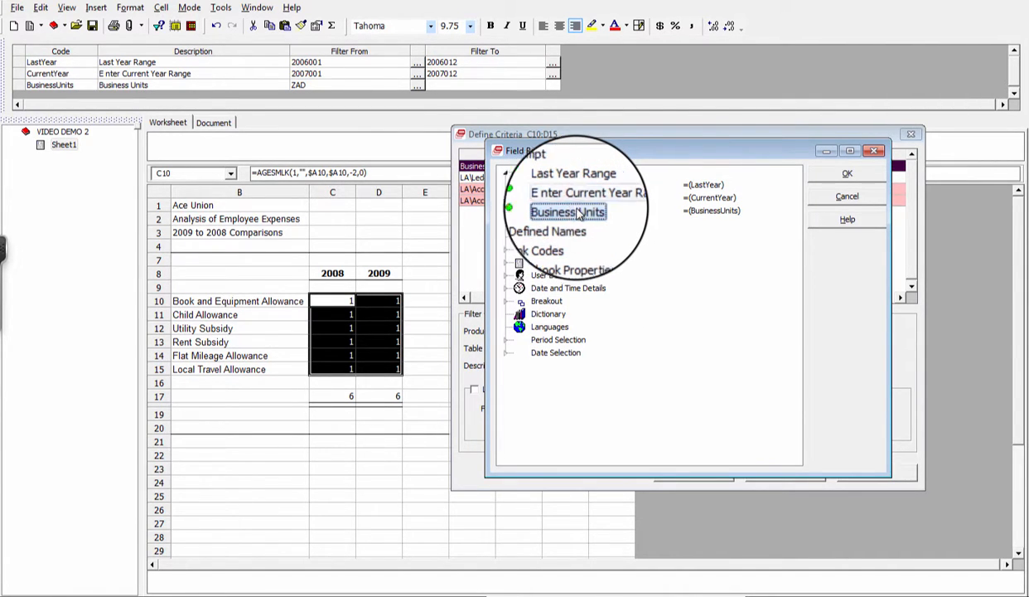
pyautogui.click(828, 172)
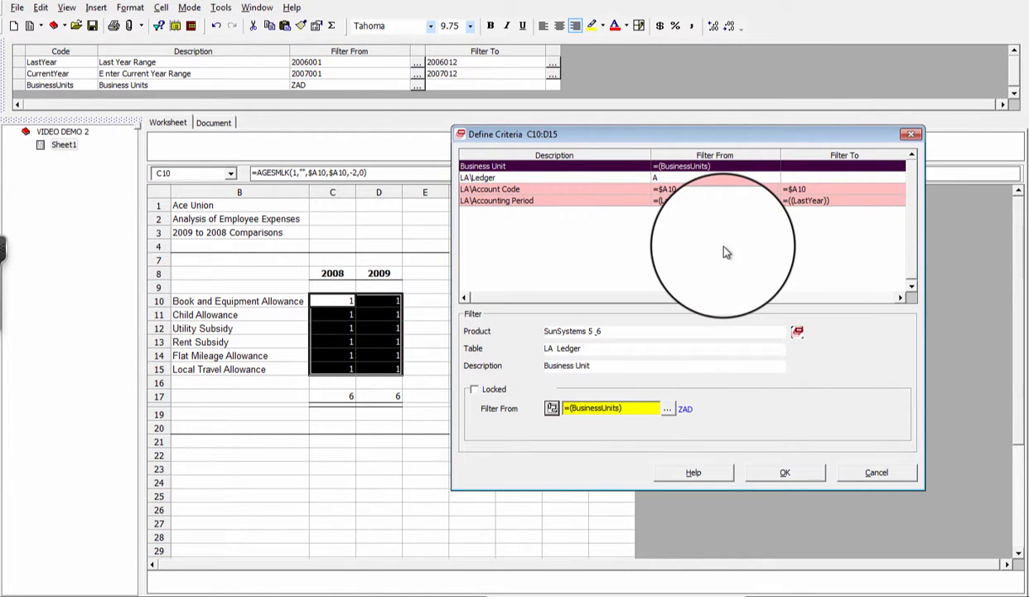
pyautogui.click(787, 474)
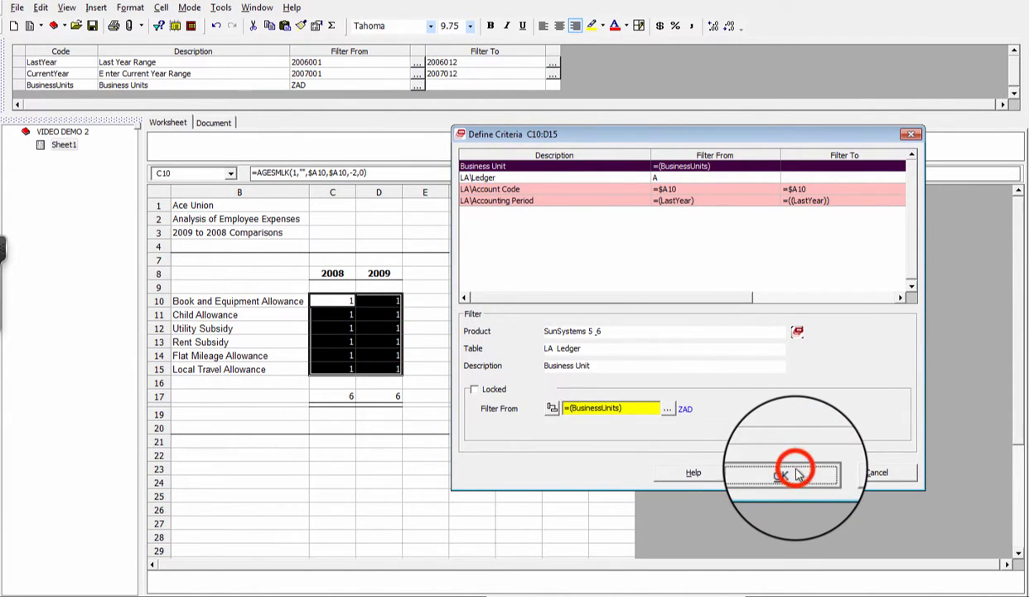
# - Check the Business Unit filter in the Summary Link definition of cell D14 against the Business Units prompt, and close it without changes
pyautogui.click(373, 355)
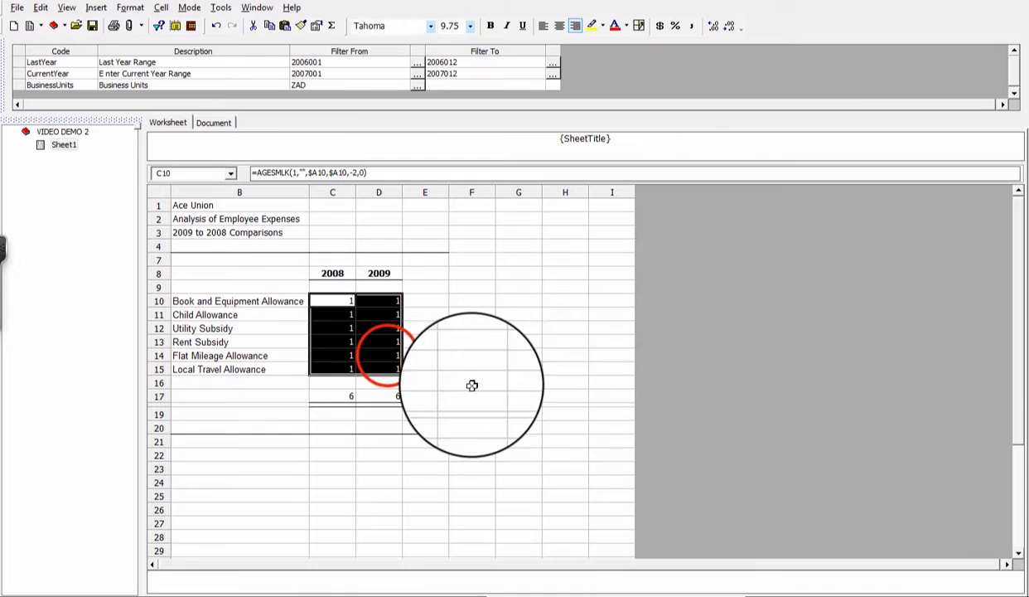
pyautogui.doubleClick(388, 355)
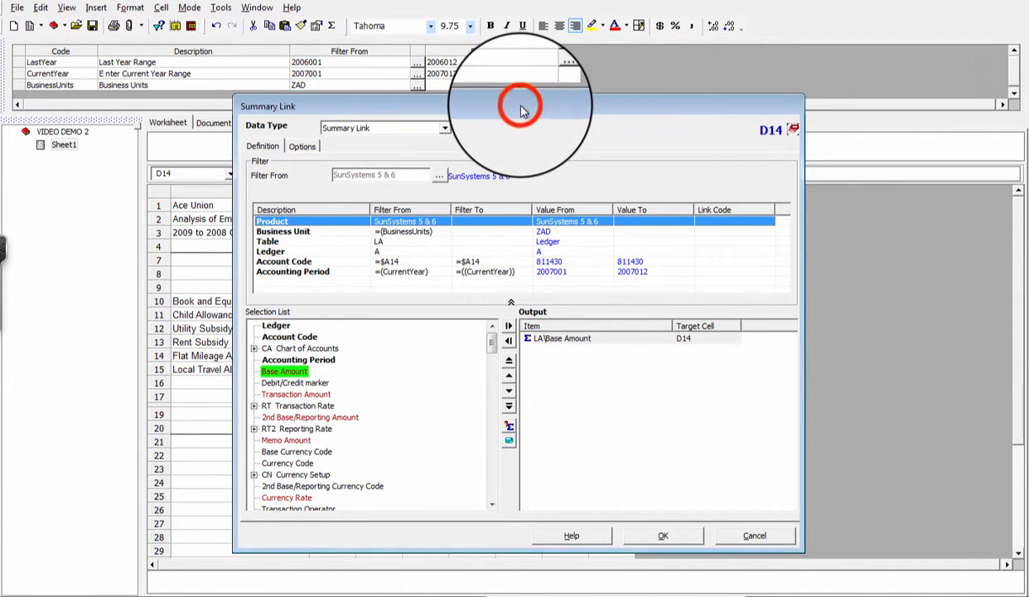
pyautogui.moveTo(523, 106); pyautogui.dragTo(756, 195)
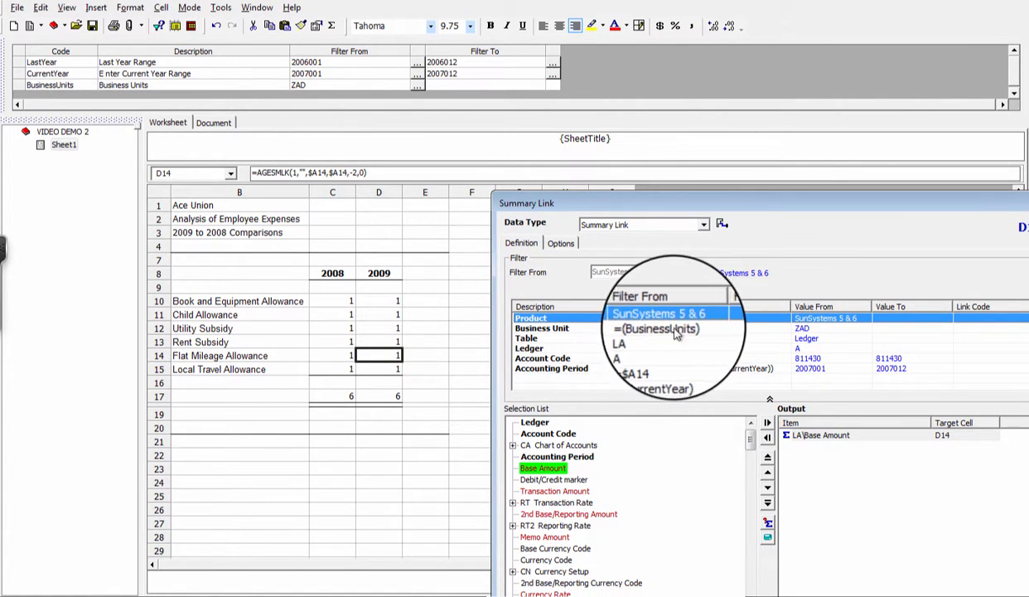
pyautogui.click(338, 86)
pyautogui.click(688, 203)
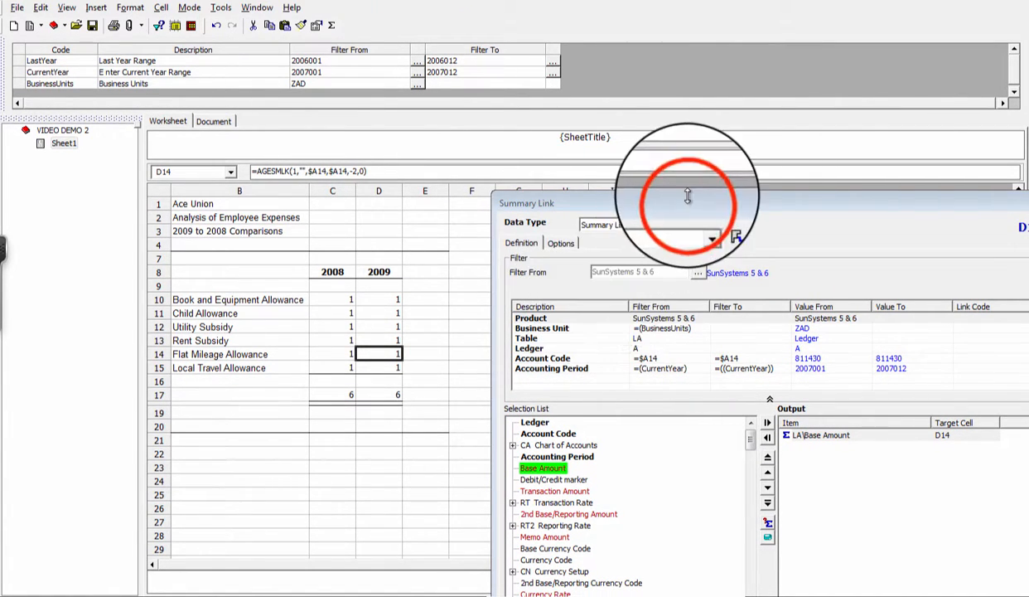
pyautogui.moveTo(687, 203); pyautogui.dragTo(461, 54)
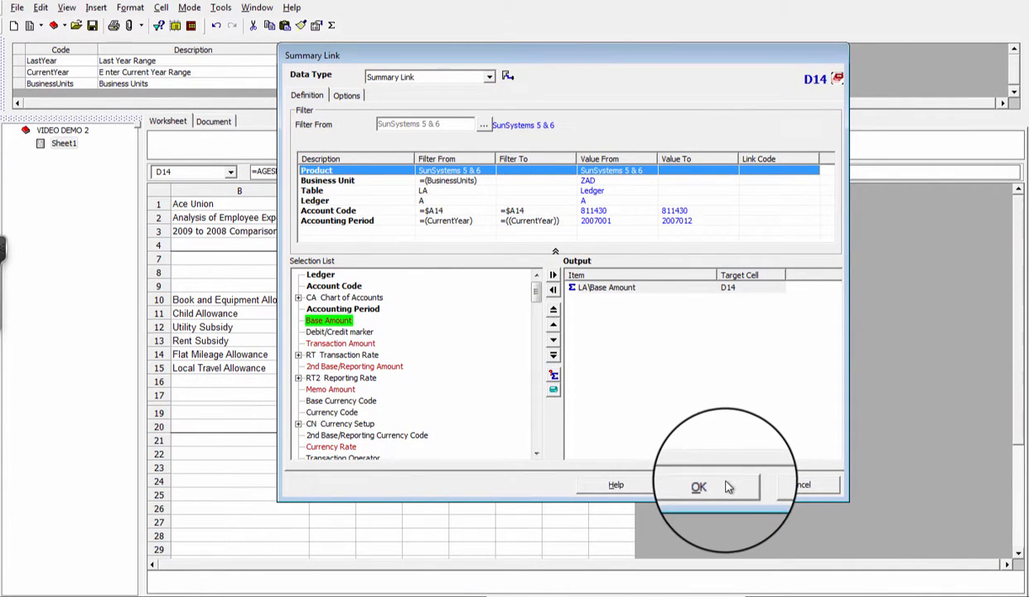
pyautogui.click(773, 487)
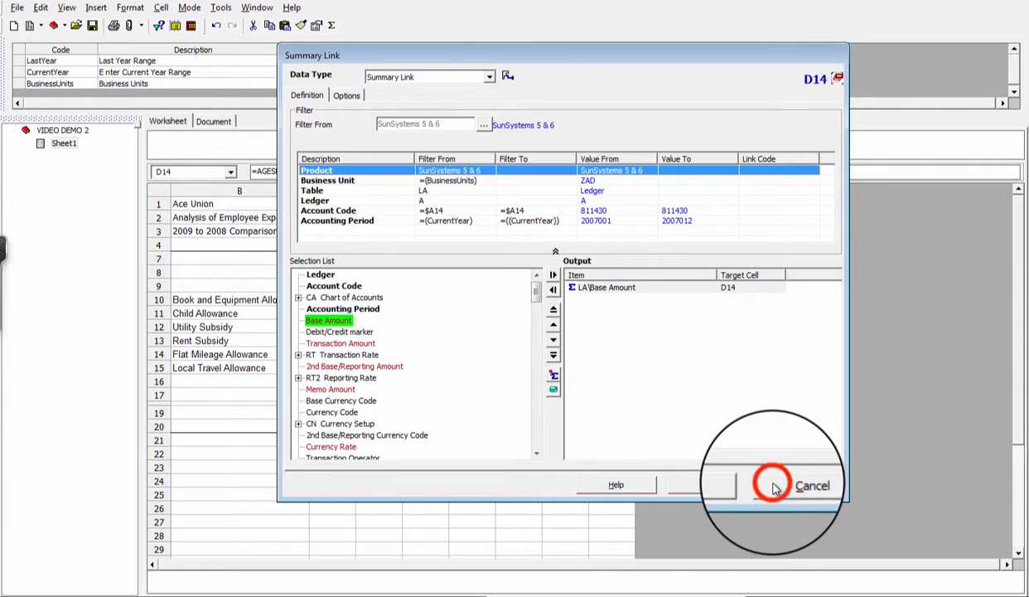